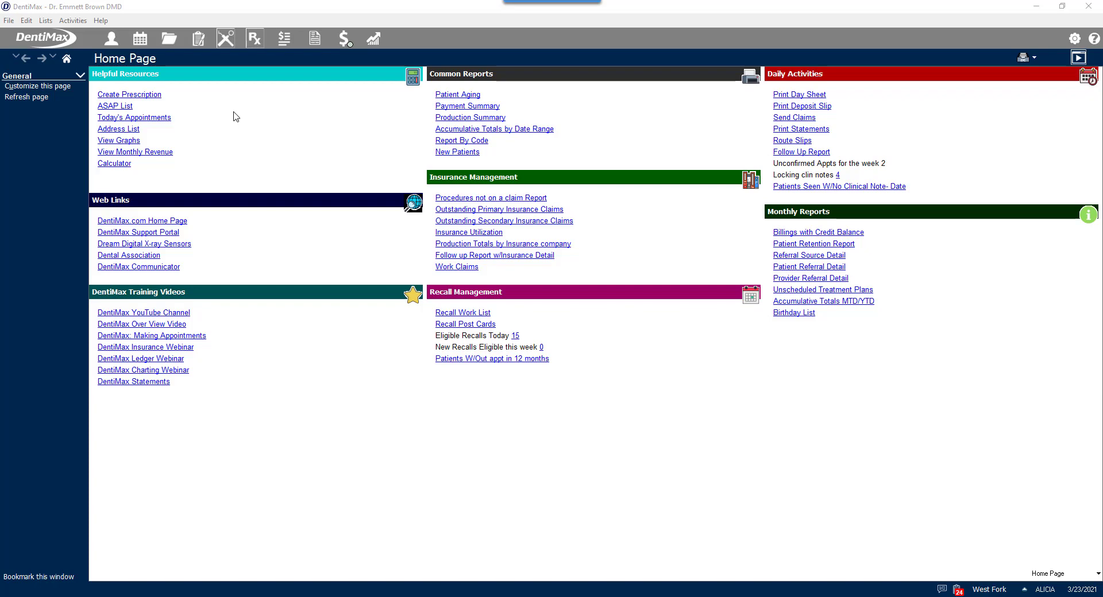
- Find the patient by last name and open their primary MetLife Dental Claims (MET20) plan
click(111, 38)
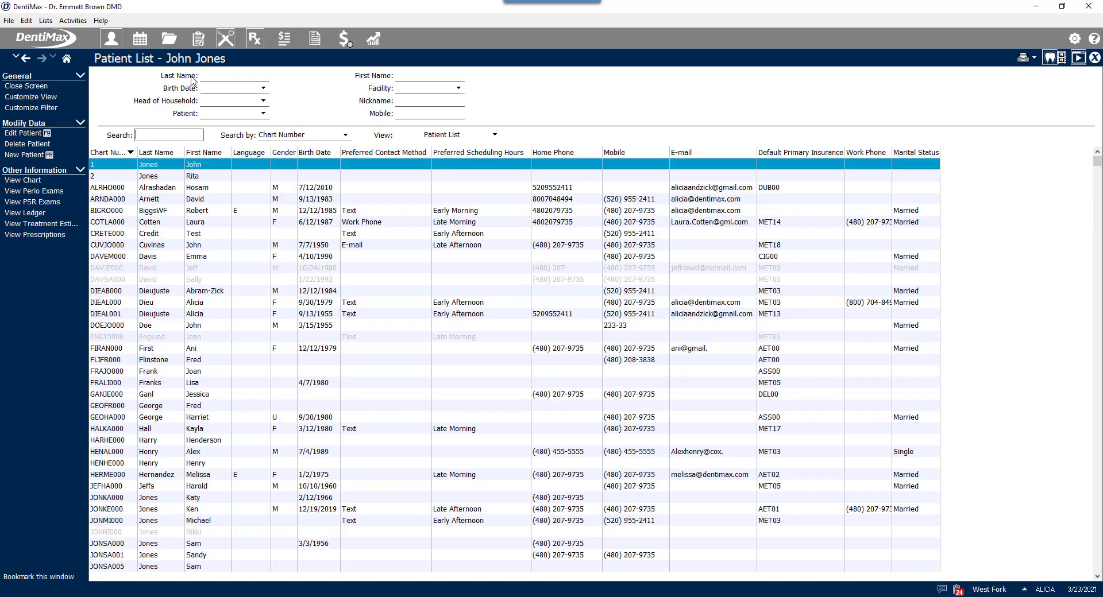
click(204, 77)
text(sm)
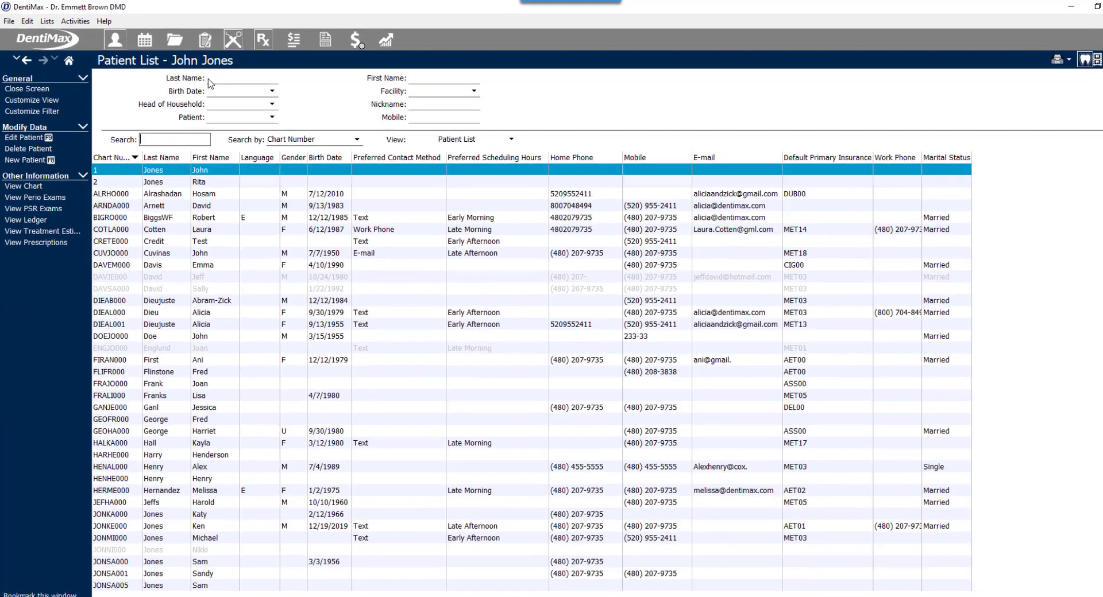
text(ith)
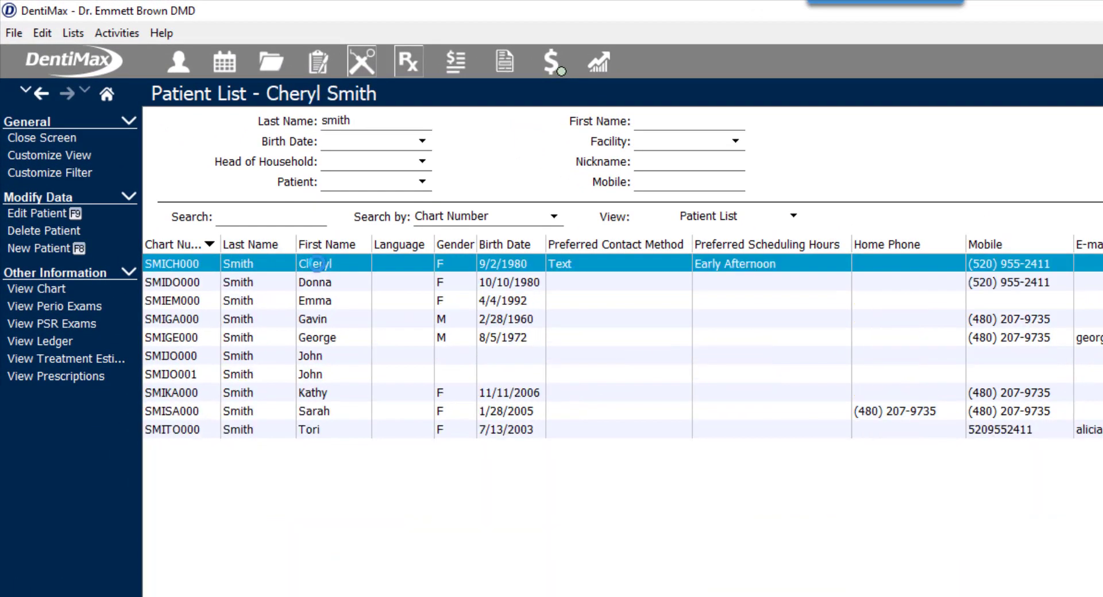
click(316, 264)
double_click(316, 263)
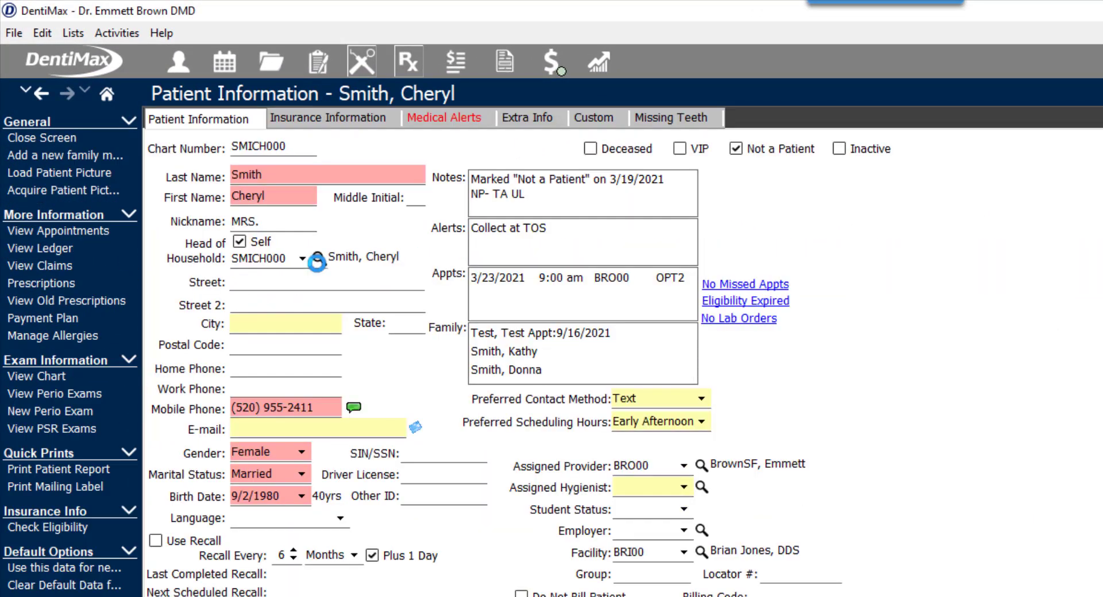
click(348, 125)
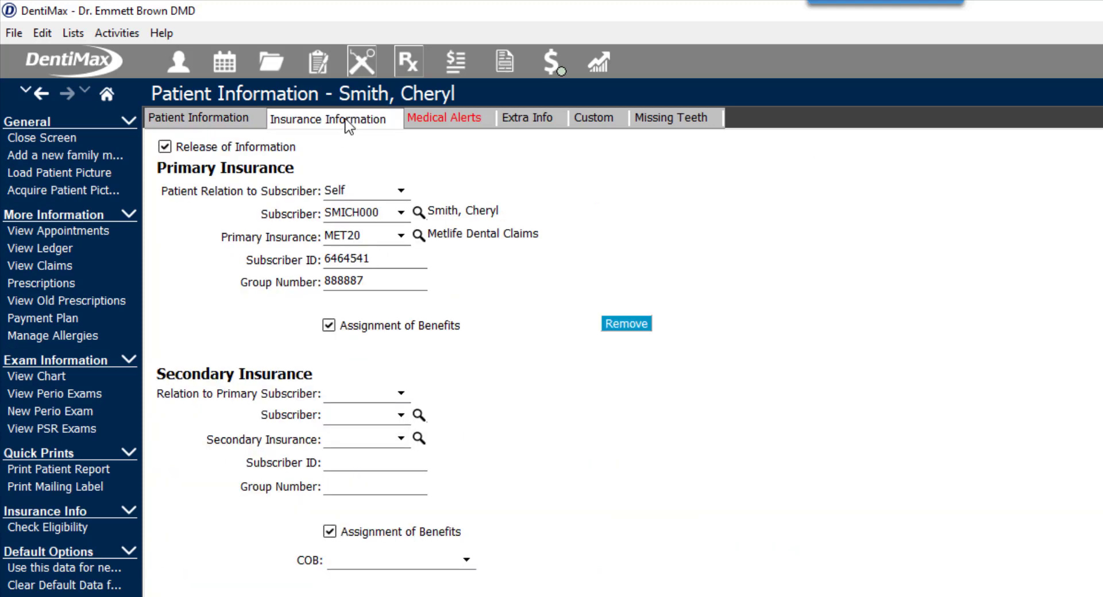
click(510, 246)
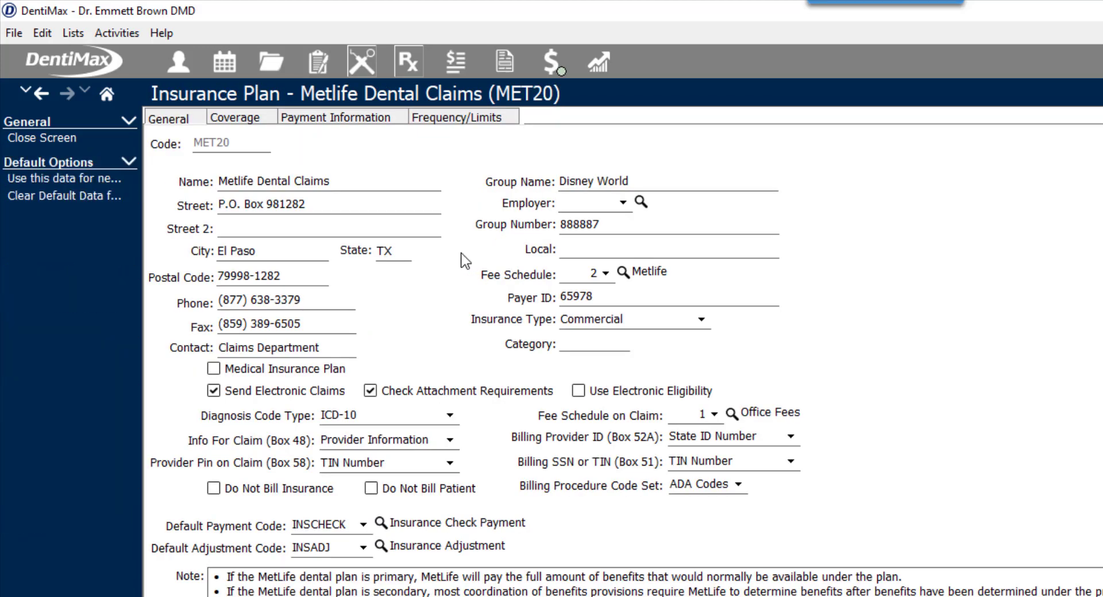
- Review the coverage table's D6010–D6199 Implants line at 0%, checking the General tab's fee schedule
click(251, 127)
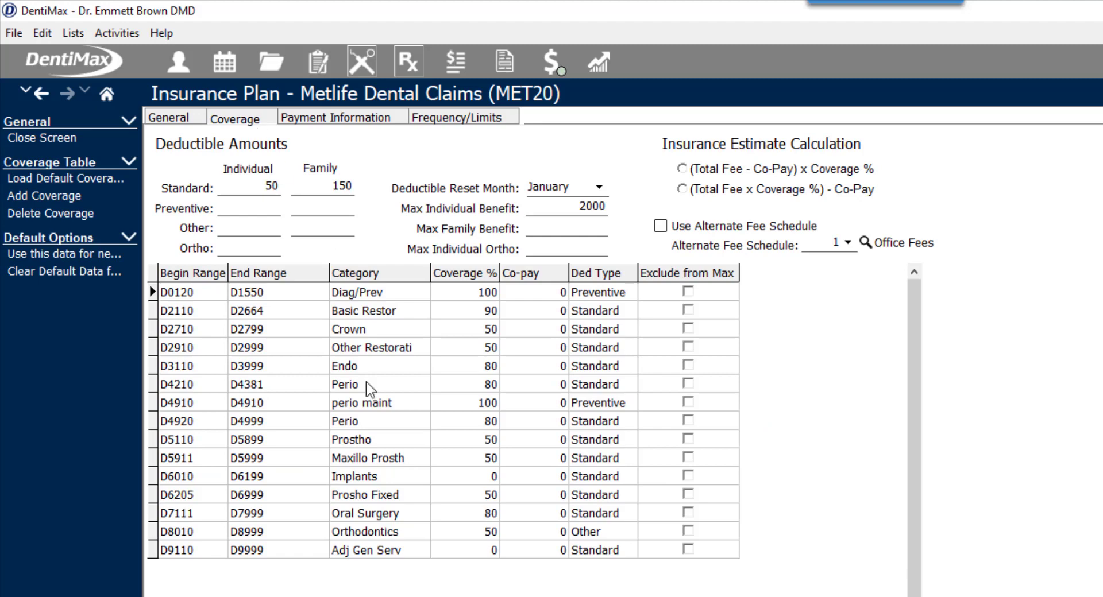
click(170, 478)
click(254, 479)
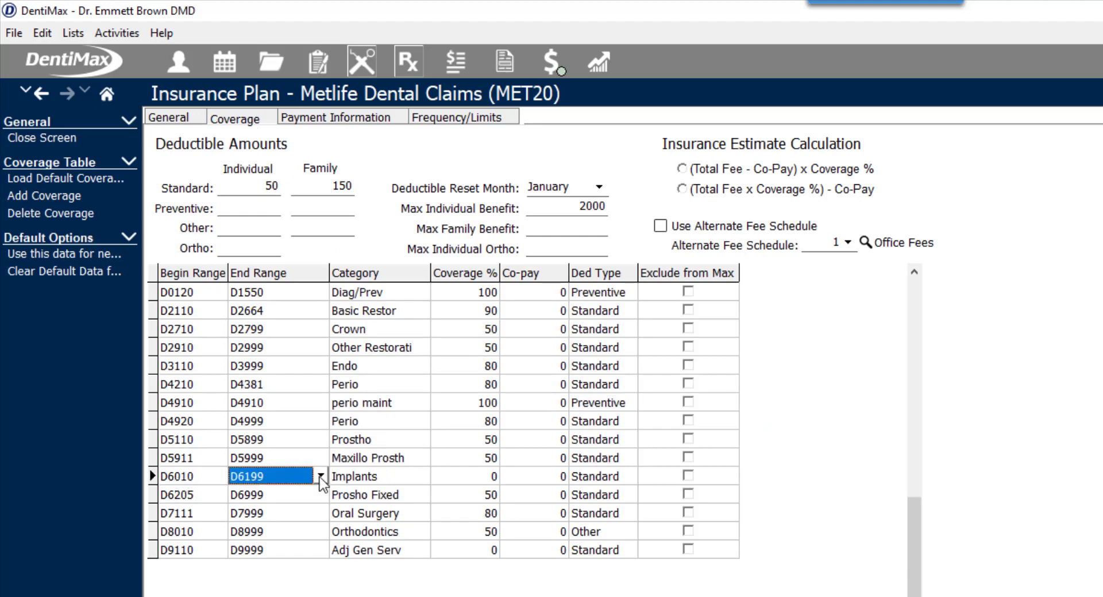
click(377, 482)
click(495, 482)
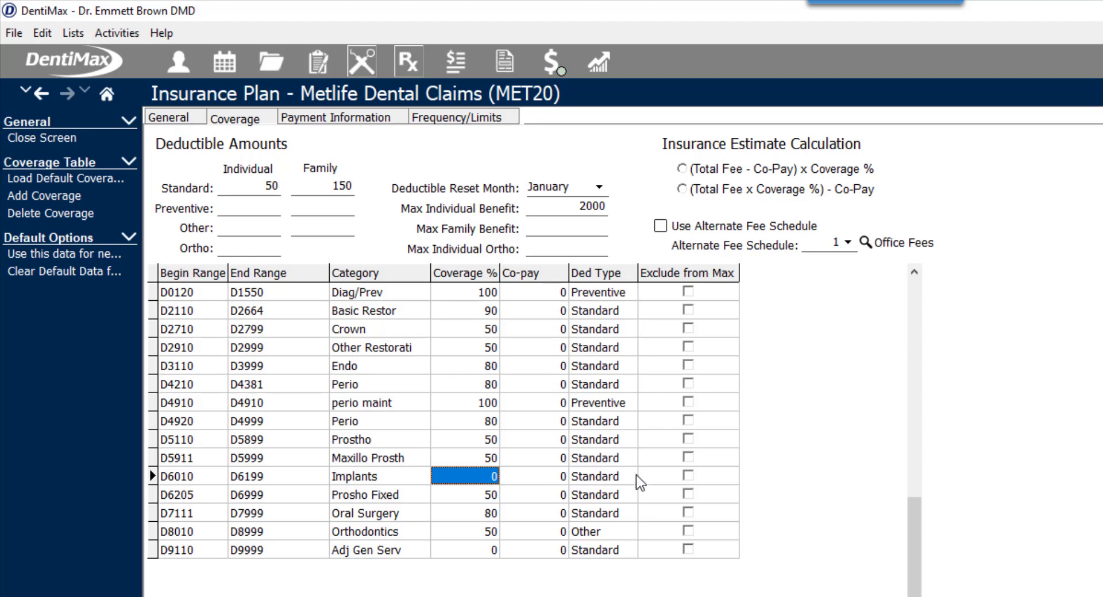
click(159, 117)
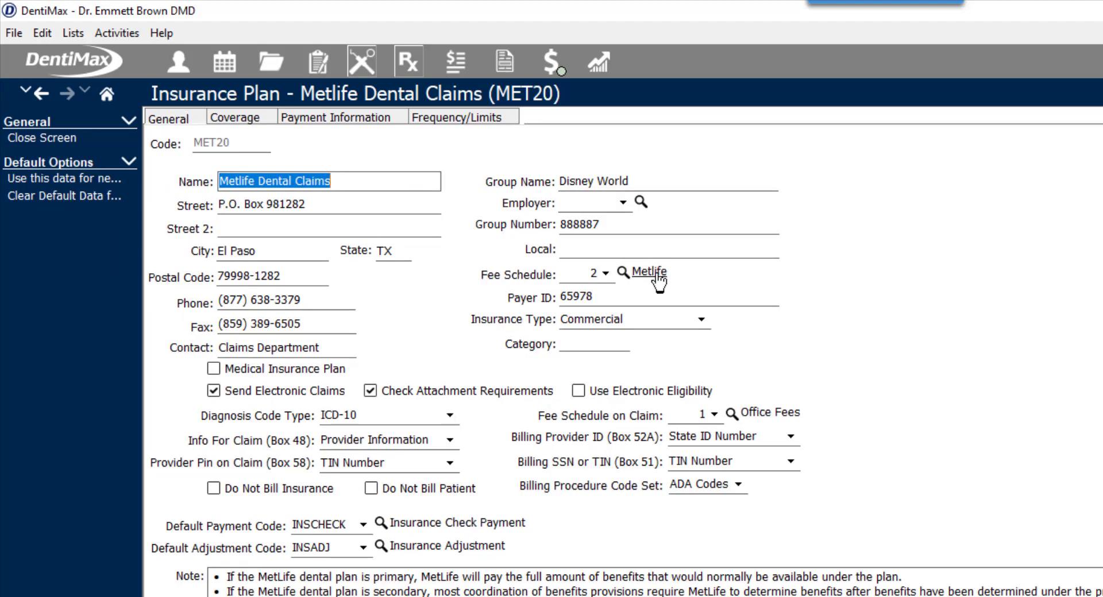
click(249, 119)
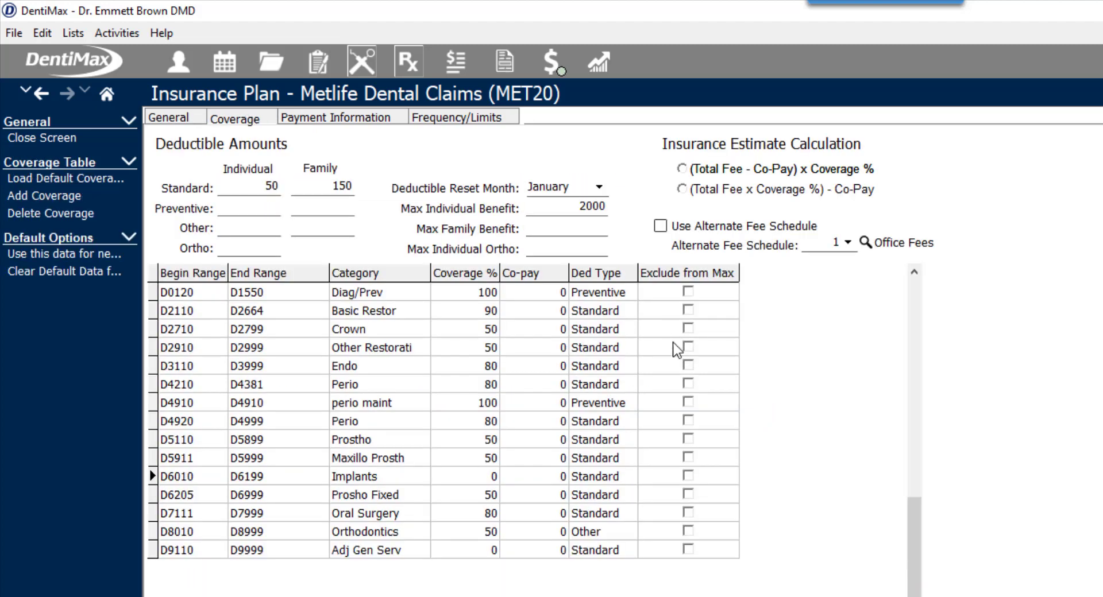
- Enable alternate fee schedule 1 (Office Fees) and set the Implants line to use alternate fees
click(655, 224)
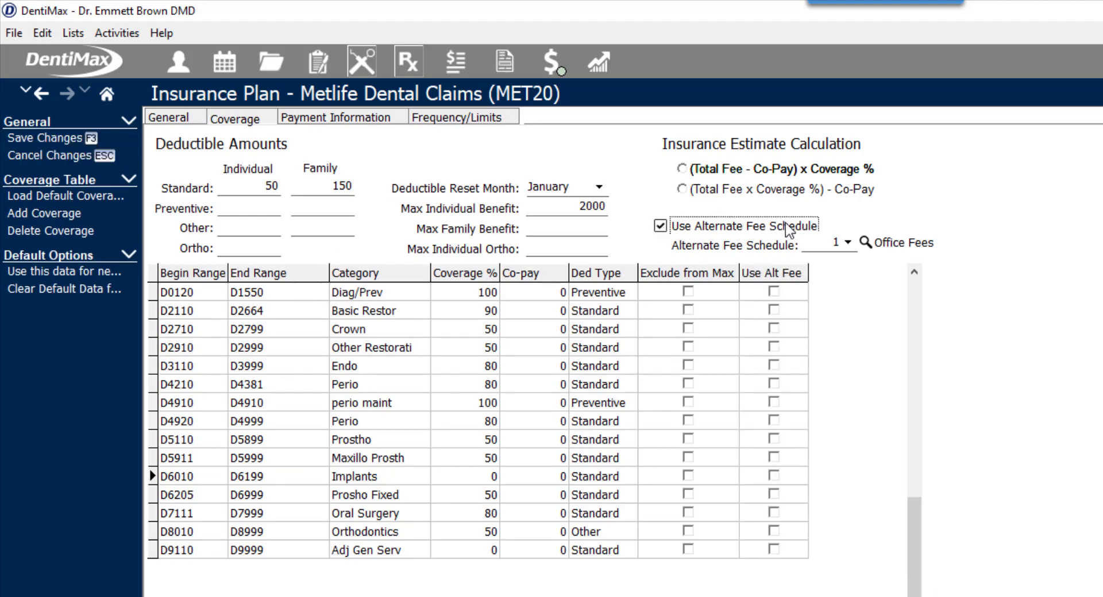
click(848, 242)
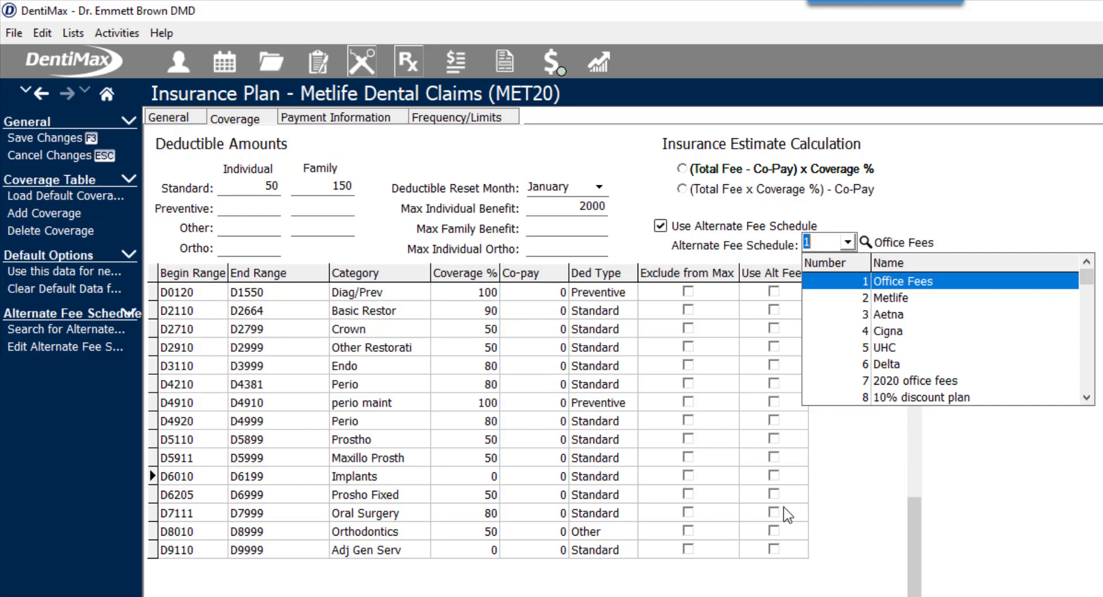
click(773, 475)
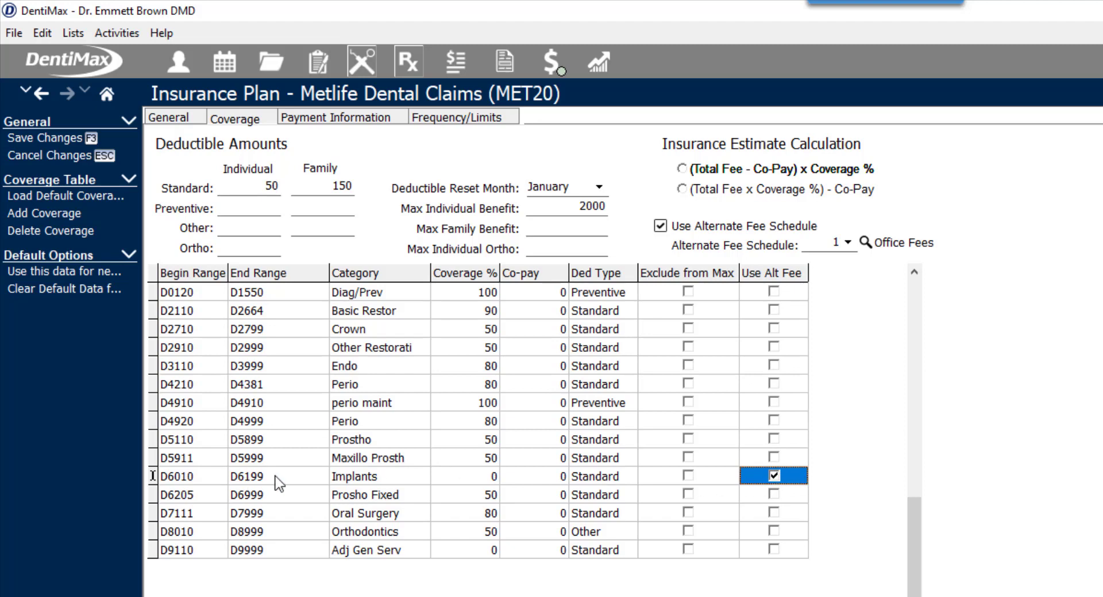
click(235, 482)
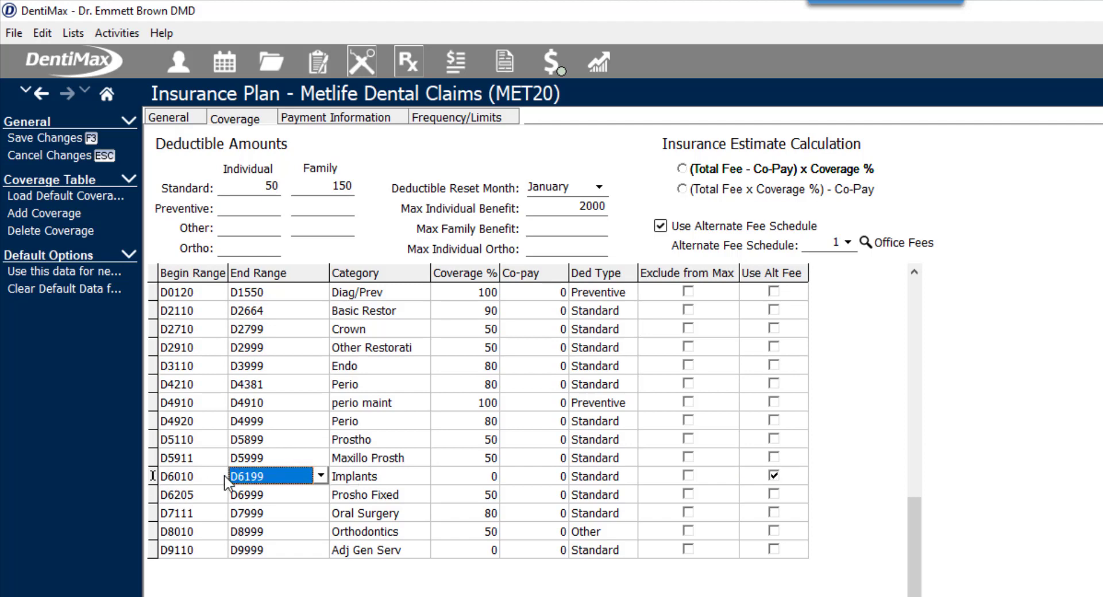
click(54, 212)
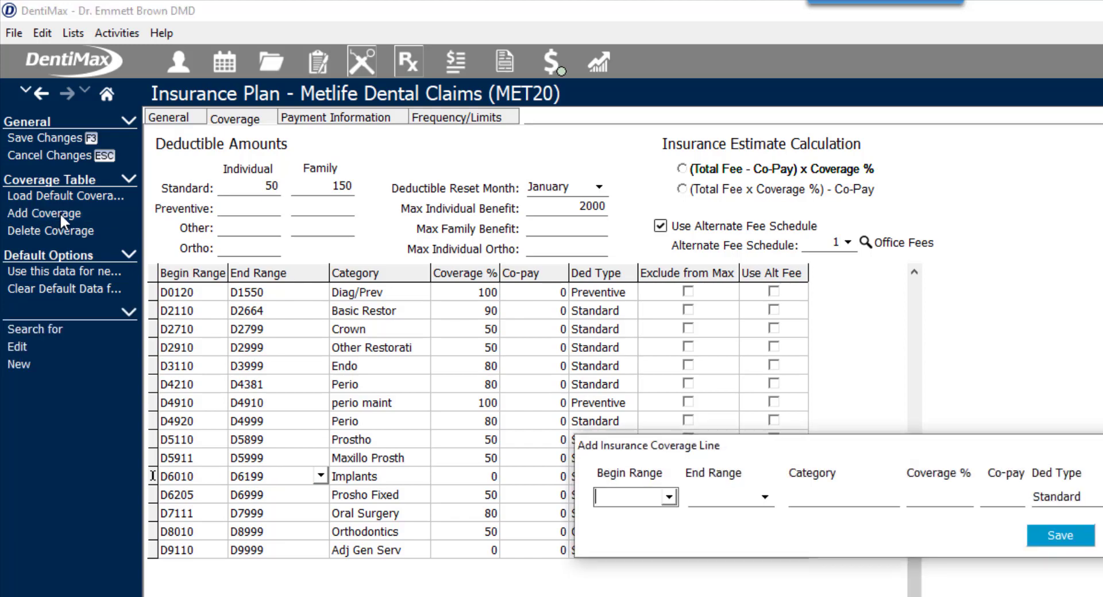
- Add a D6010–D6010 'Implant placement' coverage line with 0% coverage and 0 co-pay
text(D60)
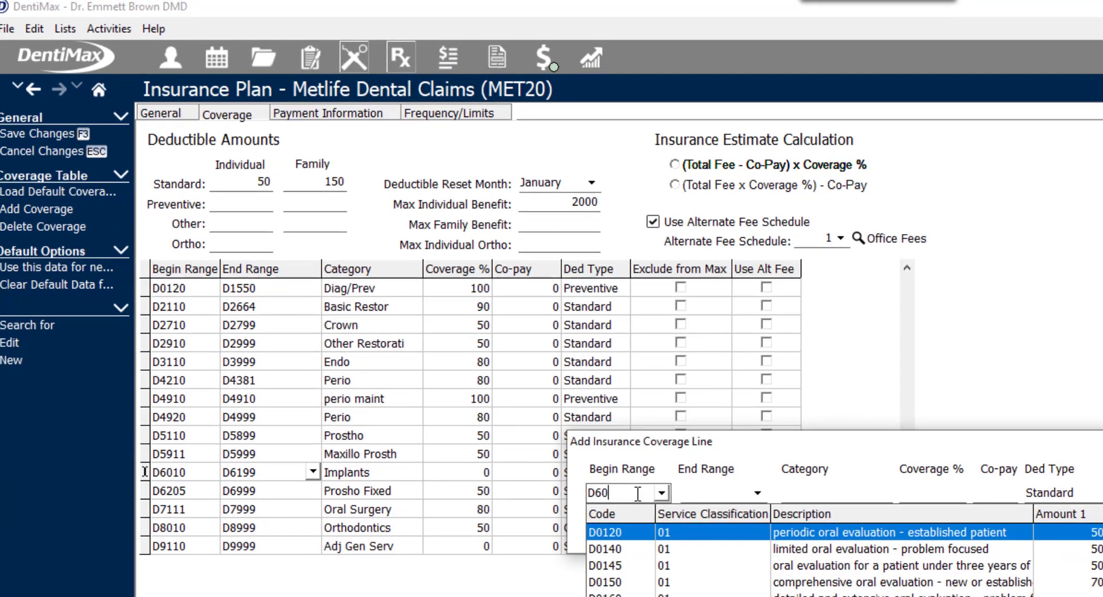
text(10)
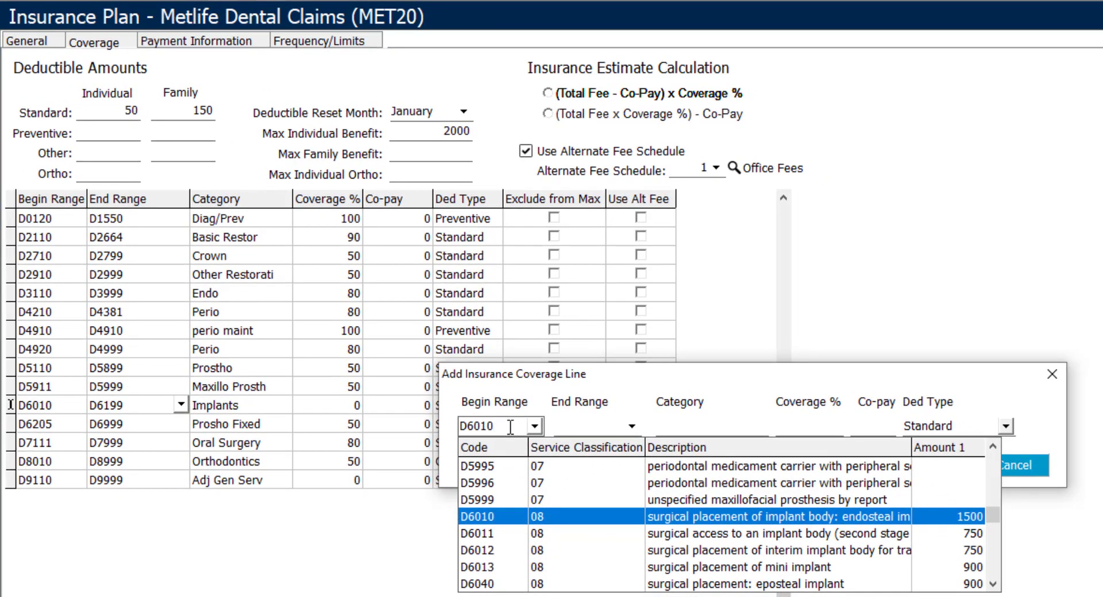
key(Return)
key(Tab)
text(D6010)
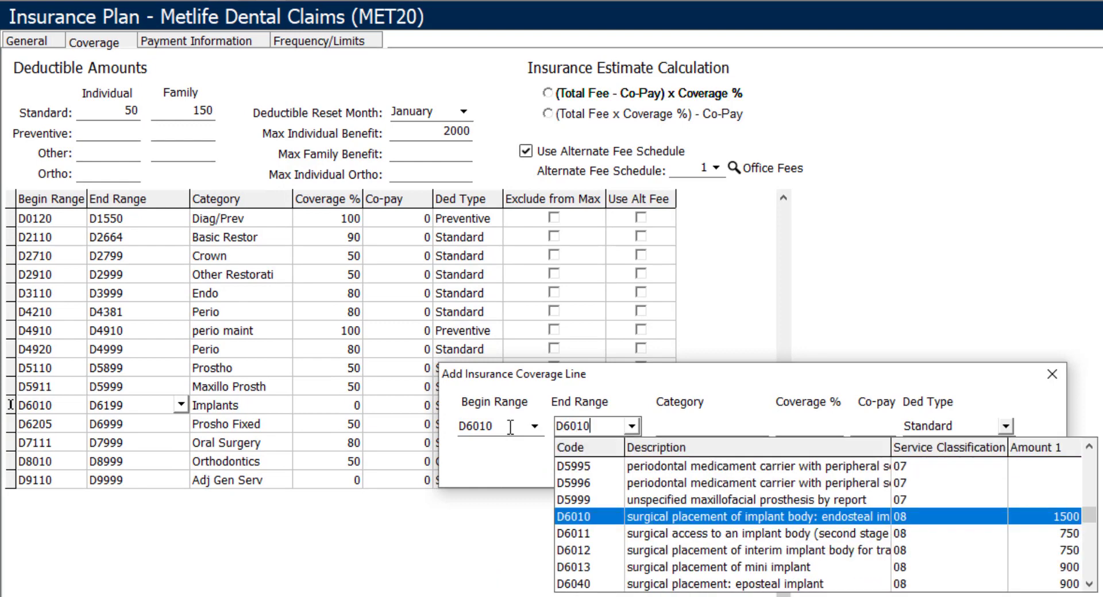
key(Return)
key(Tab)
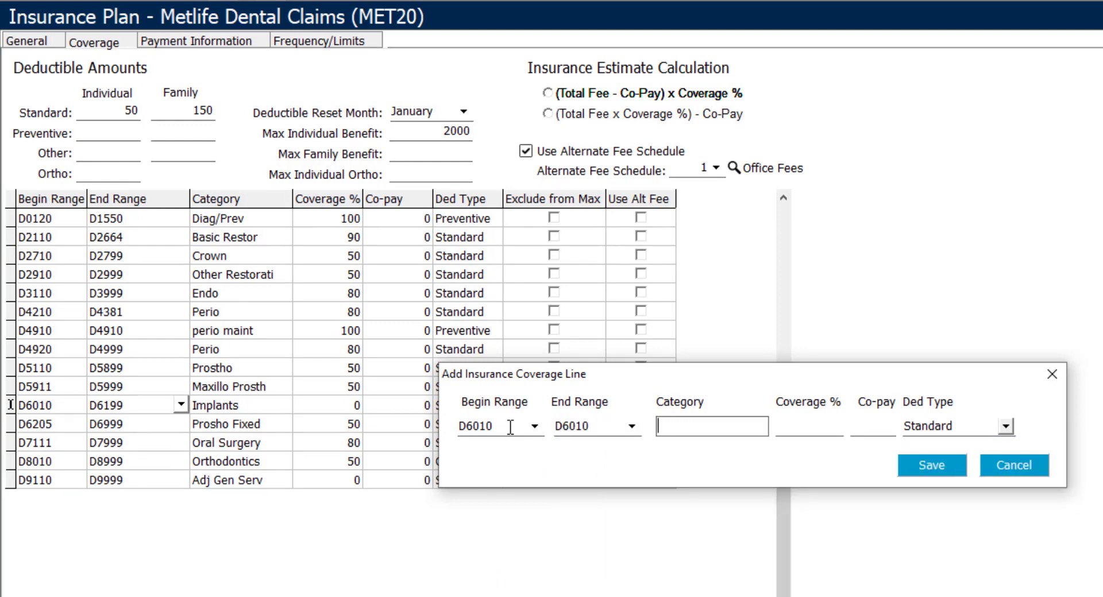
text(Implant placement)
key(Tab)
text(0)
key(Tab)
text(0)
key(Tab)
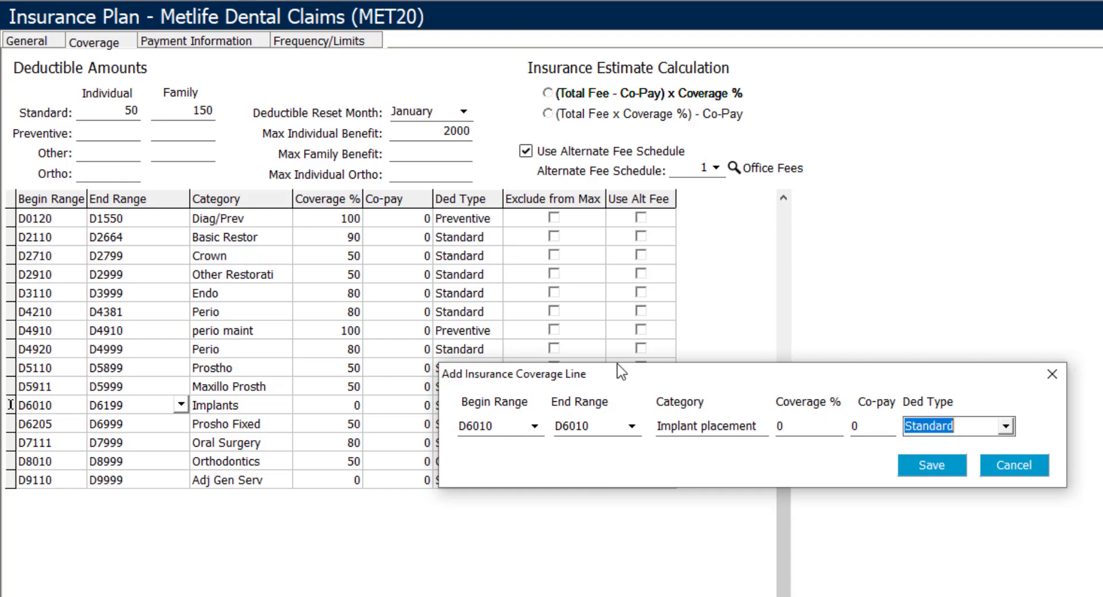
click(930, 467)
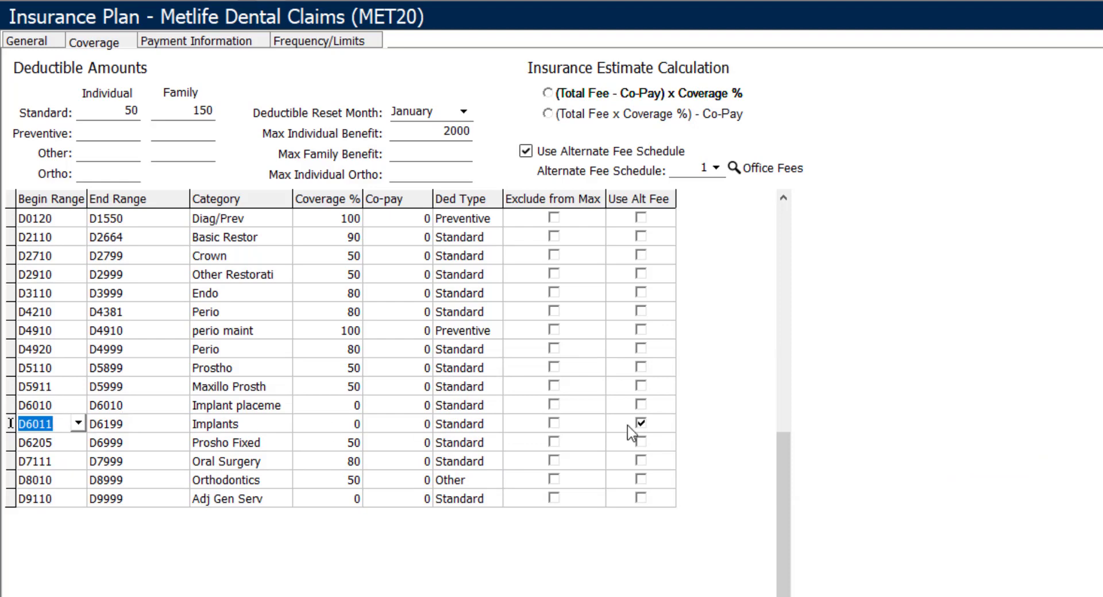
- Make the D6010 line use alternate fees and clear alternate fees on the D6011 Implants line
click(641, 404)
click(641, 424)
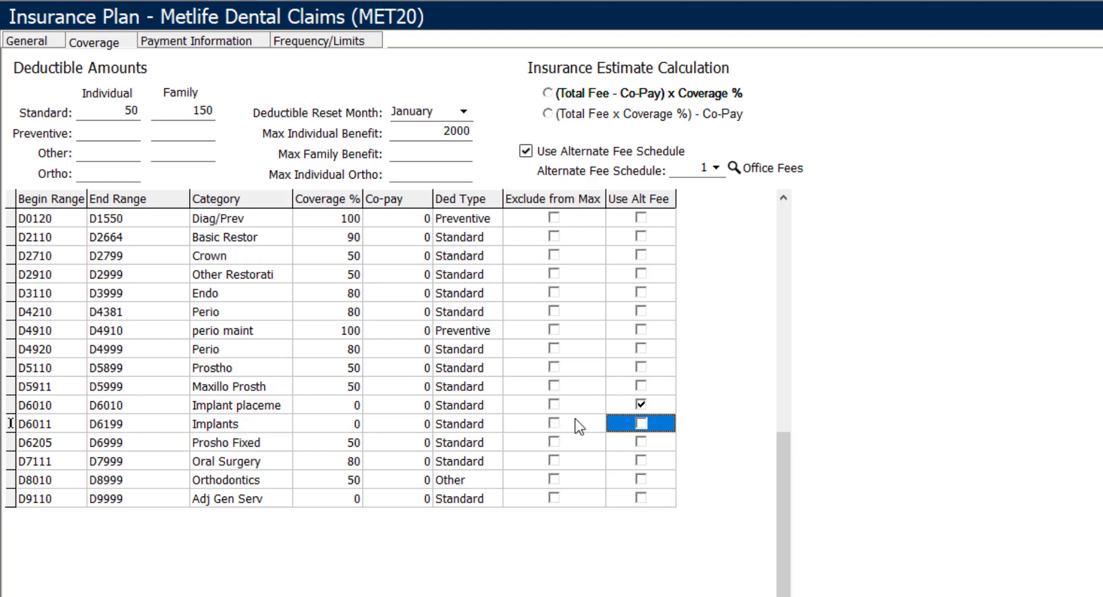
click(134, 409)
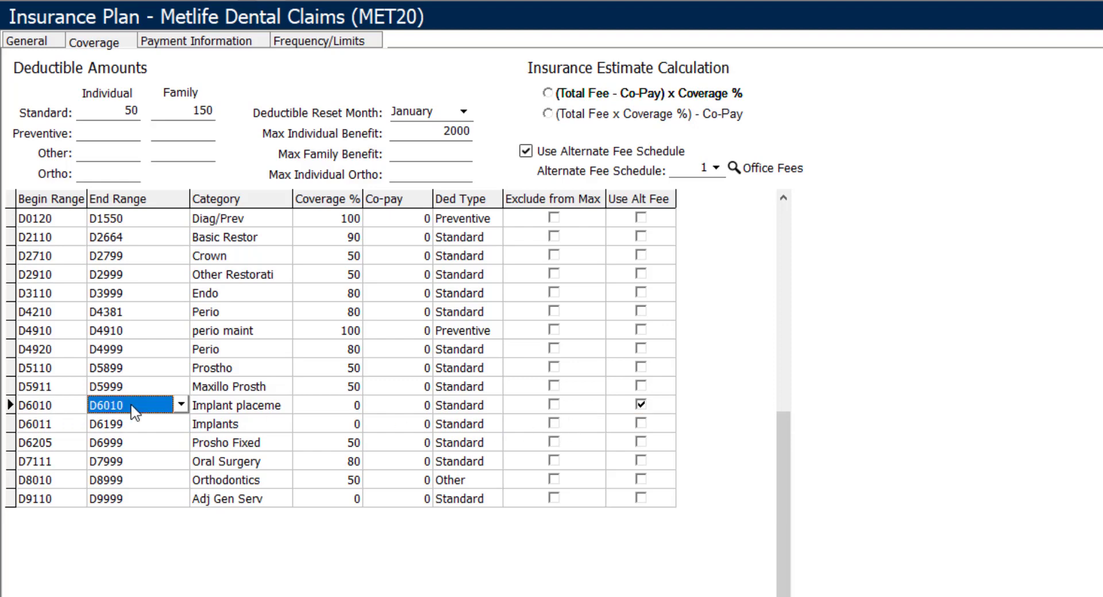
click(352, 408)
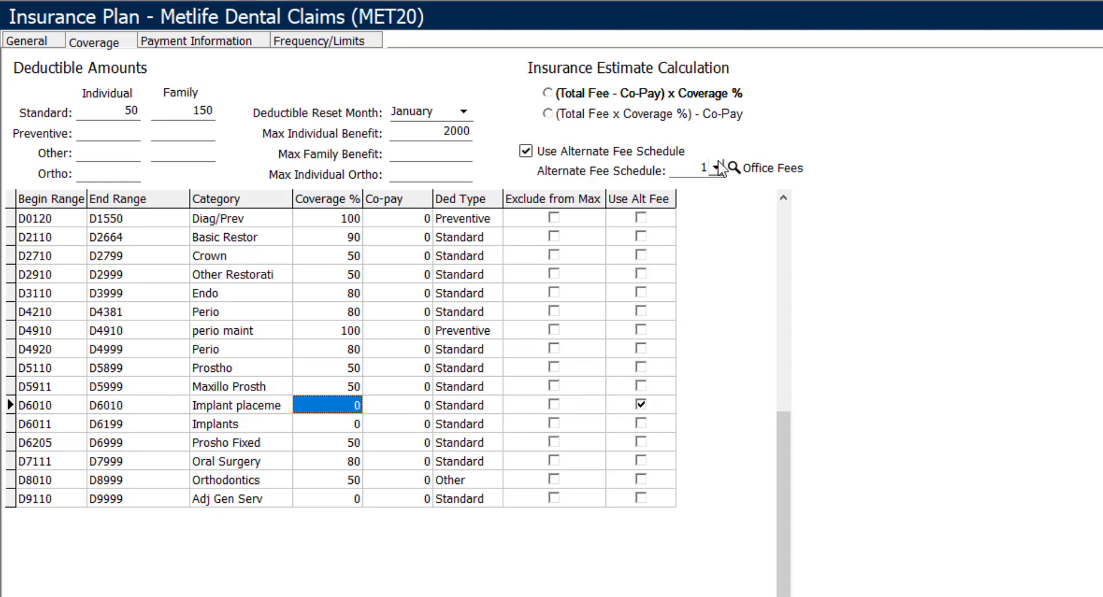
click(50, 46)
click(516, 198)
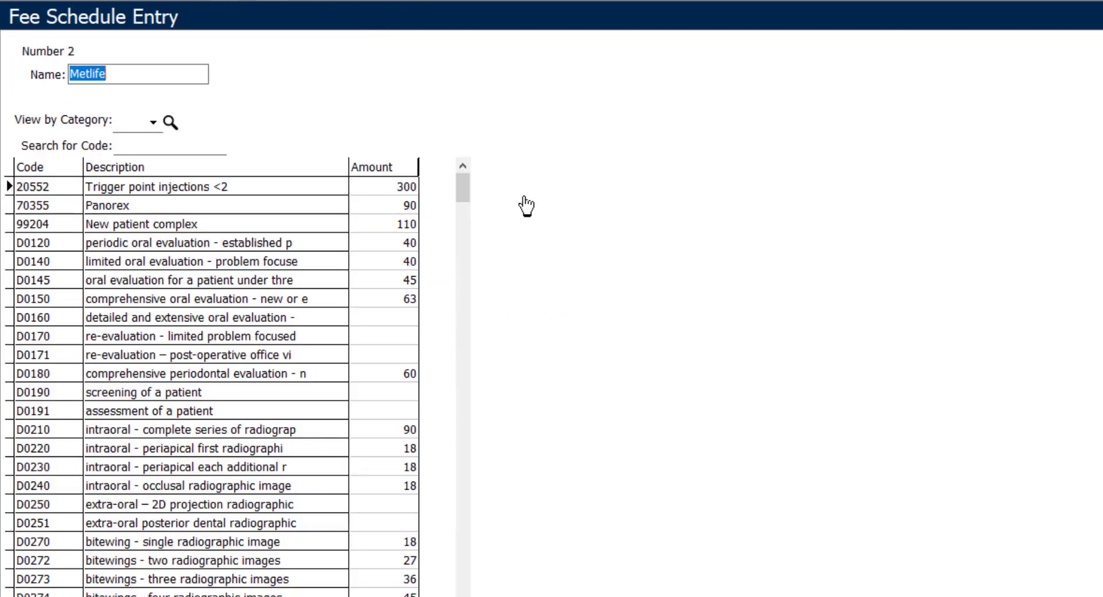
click(162, 147)
text(d6010)
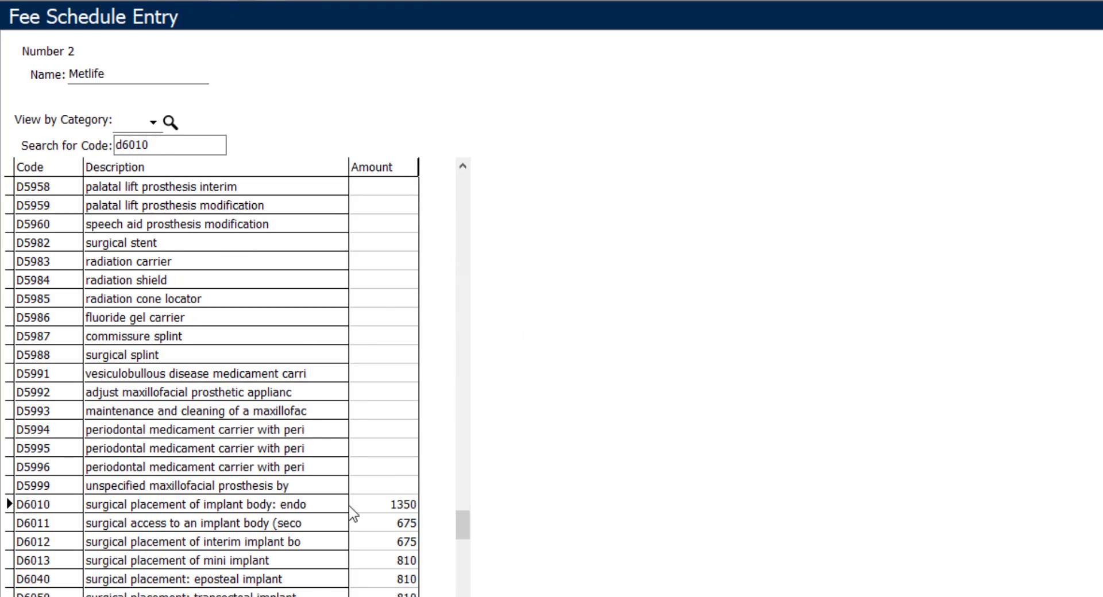
click(404, 506)
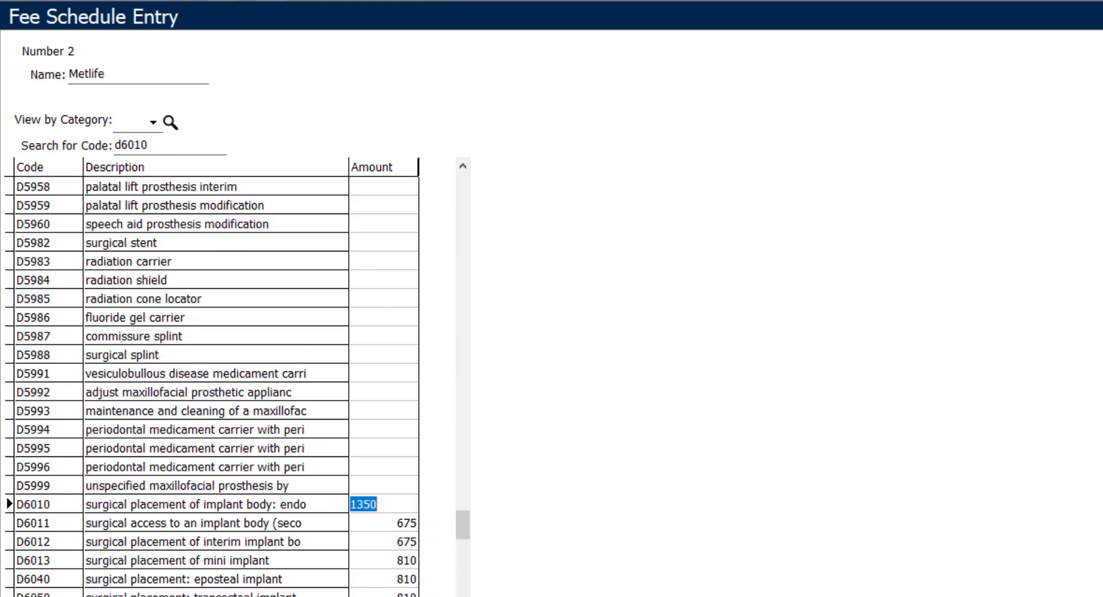
key(Escape)
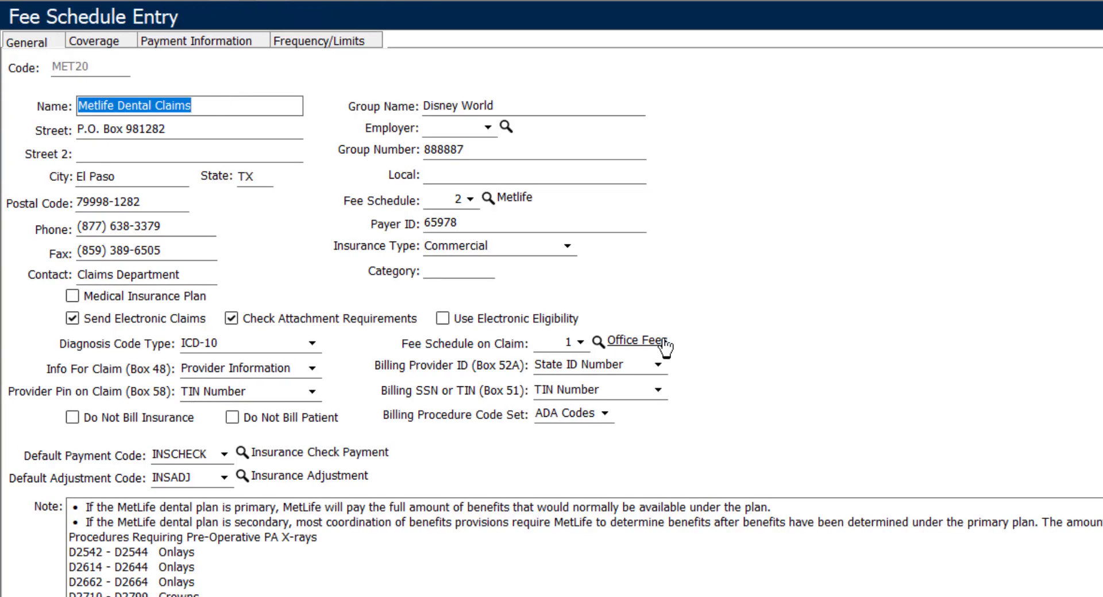
click(635, 341)
click(178, 145)
text(d6010)
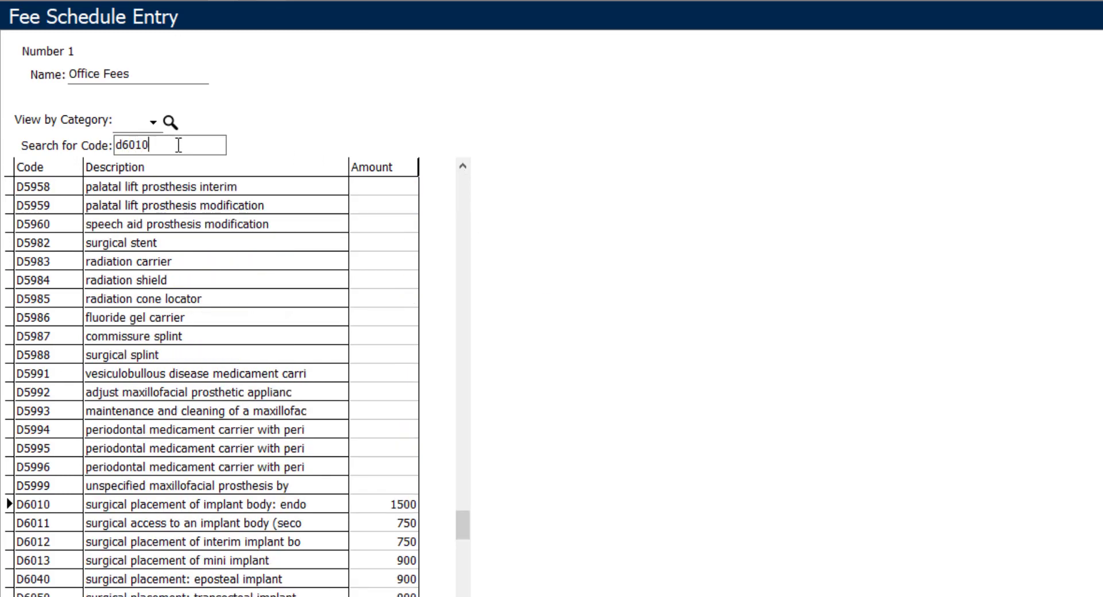
click(411, 506)
key(Escape)
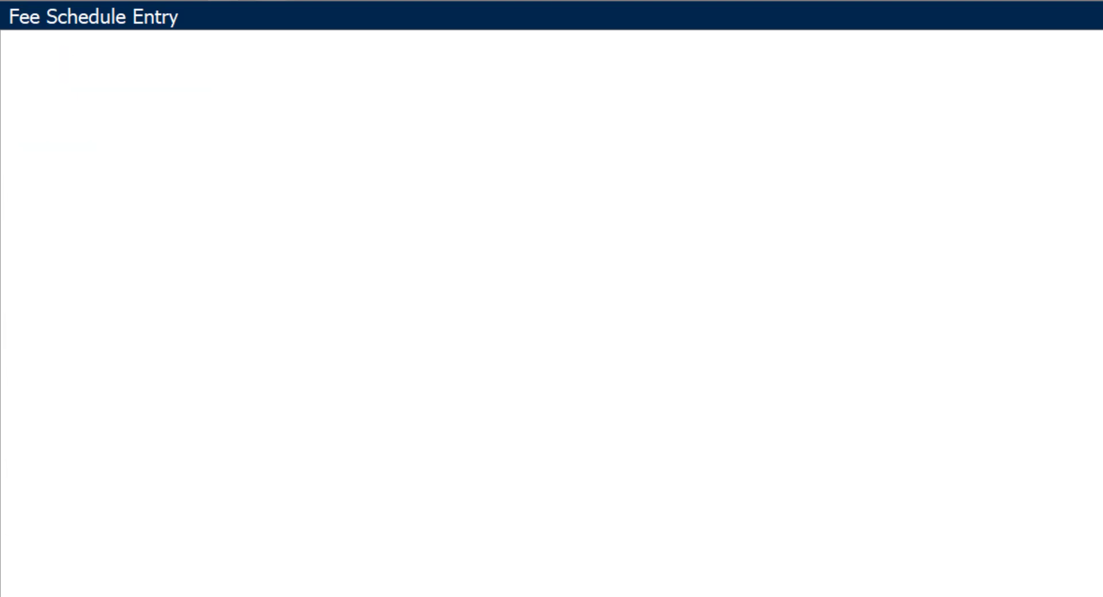
click(119, 47)
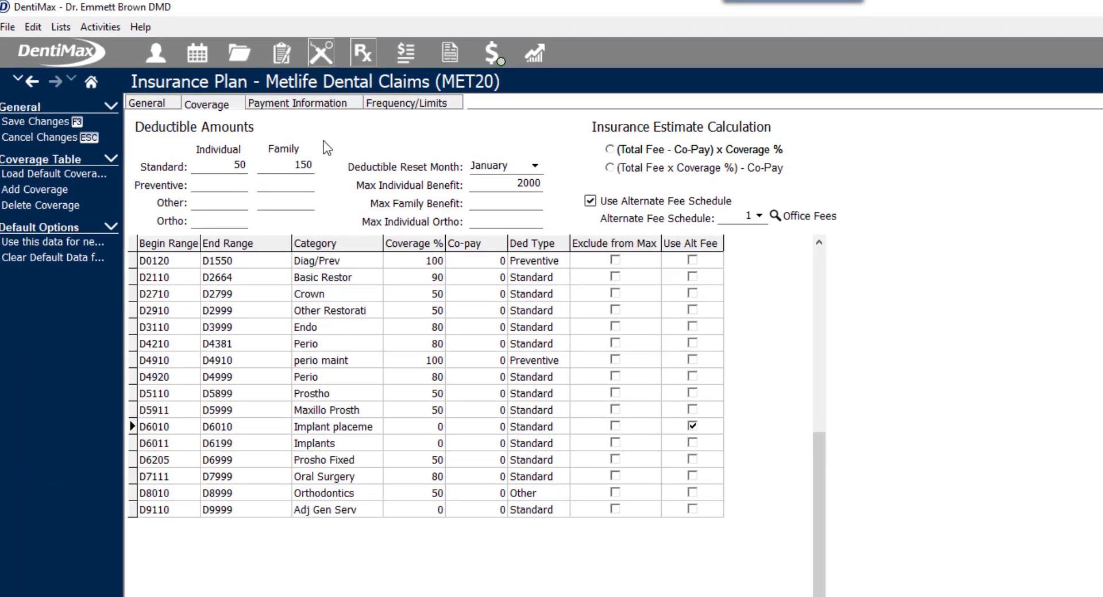
- Save the MetLife plan changes and open the patient's dental chart
click(53, 123)
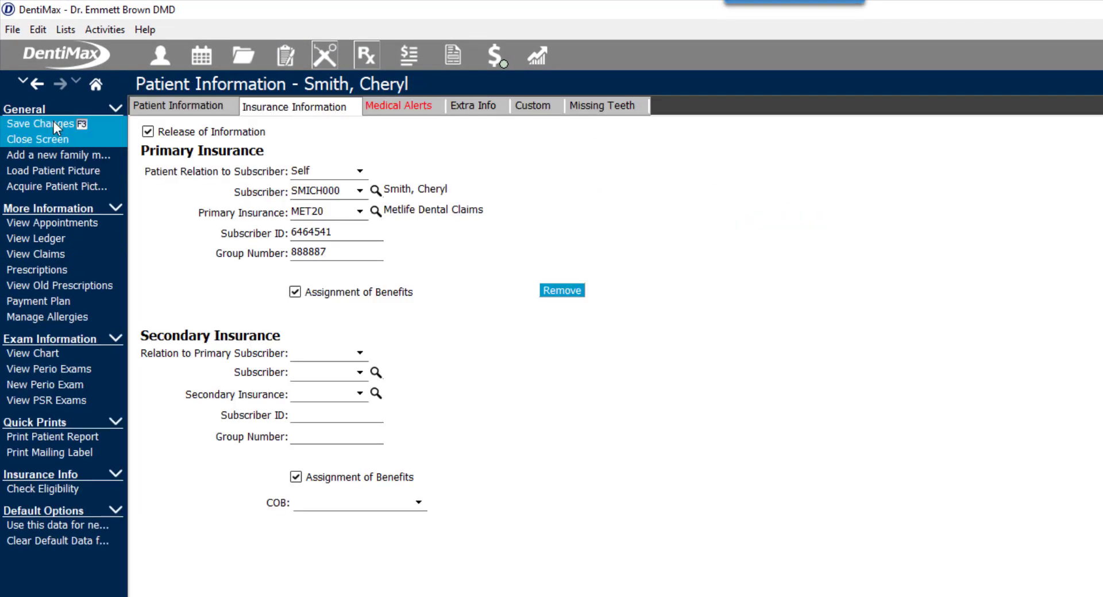
click(244, 58)
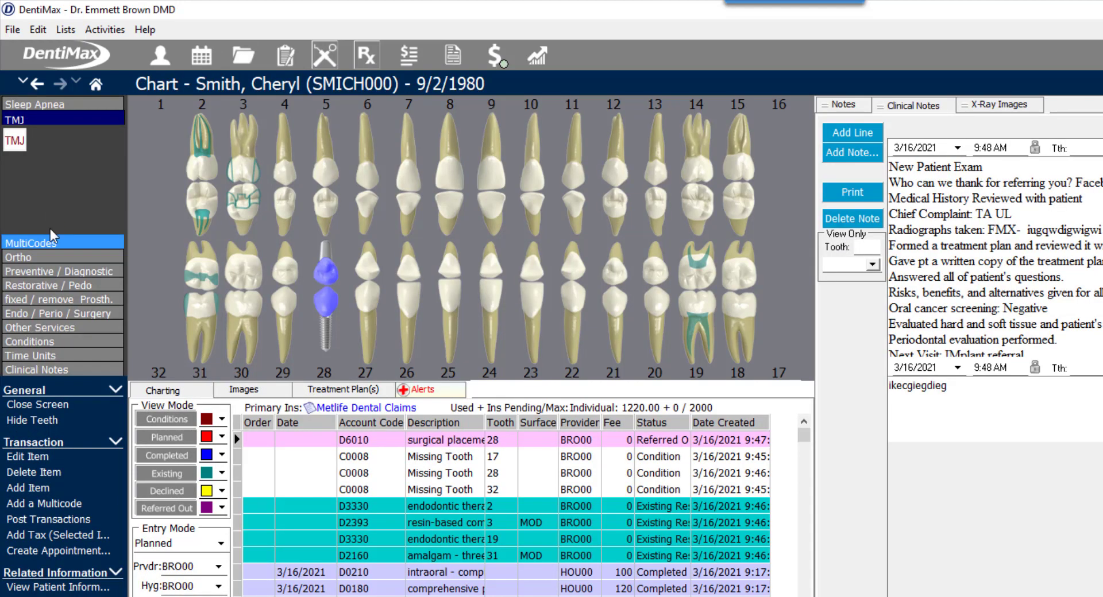
- Plan a D6010 implant placement on tooth 5 from the fixed/removable prosthetic procedures
click(58, 299)
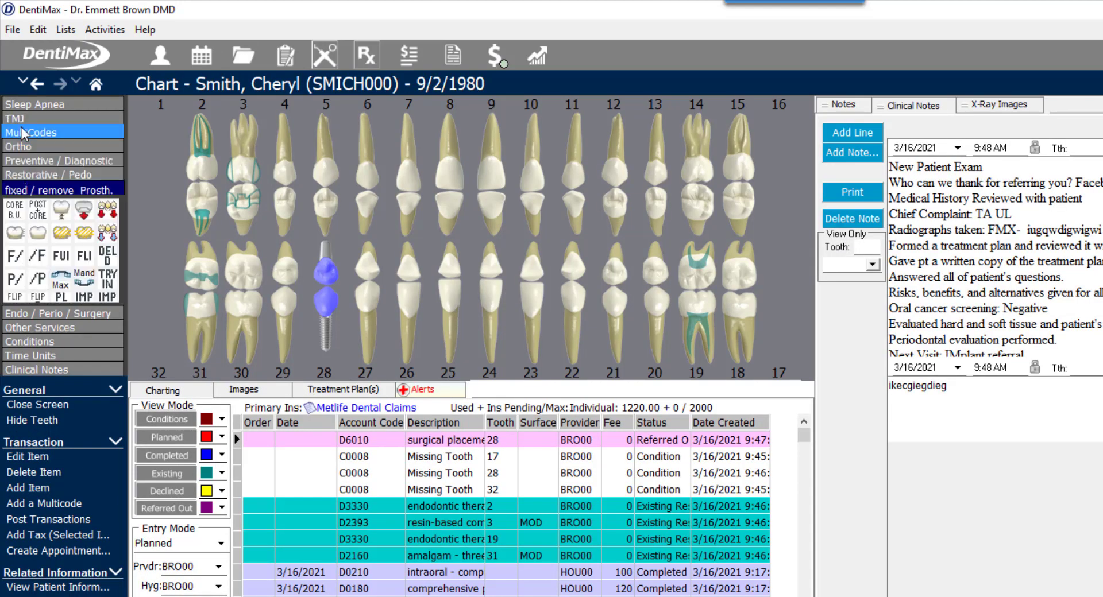
click(60, 299)
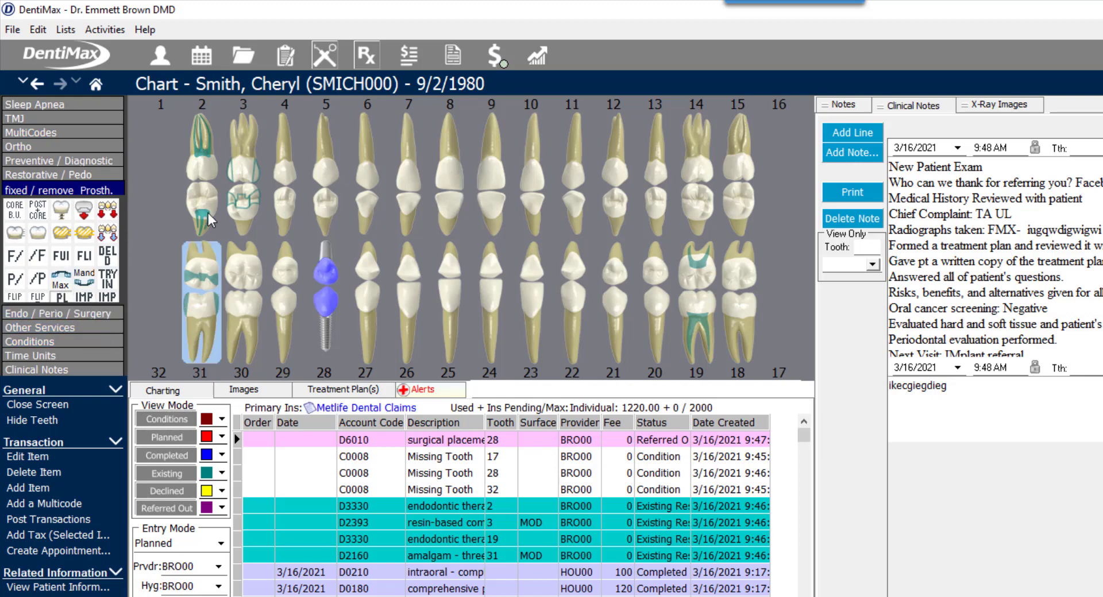
click(330, 169)
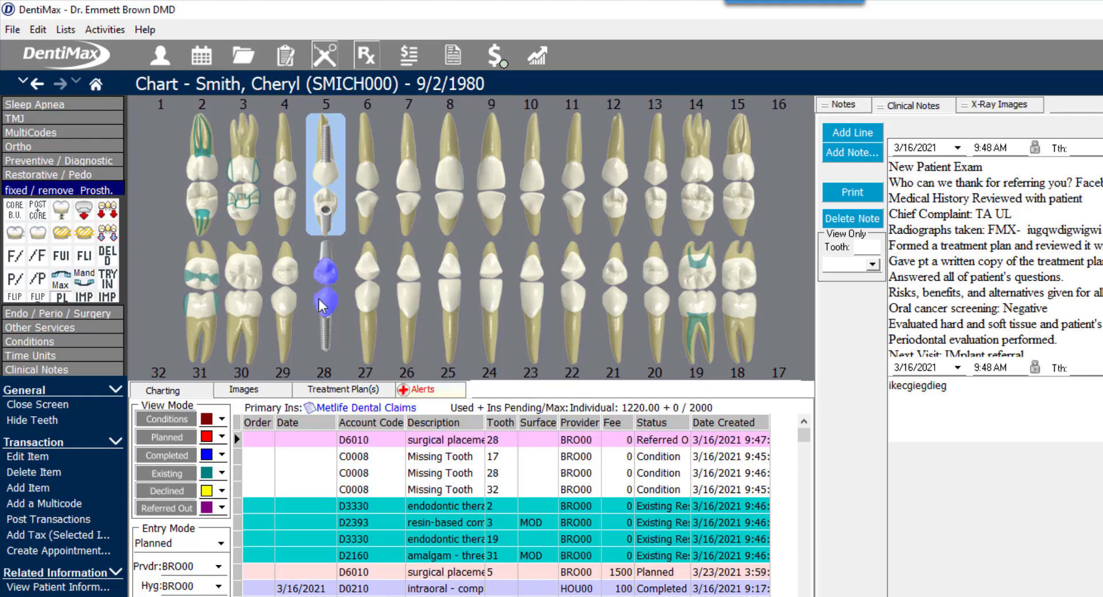
- Post the planned D6010 implant at 1500.00 as completed, accepting the facility warning
click(345, 574)
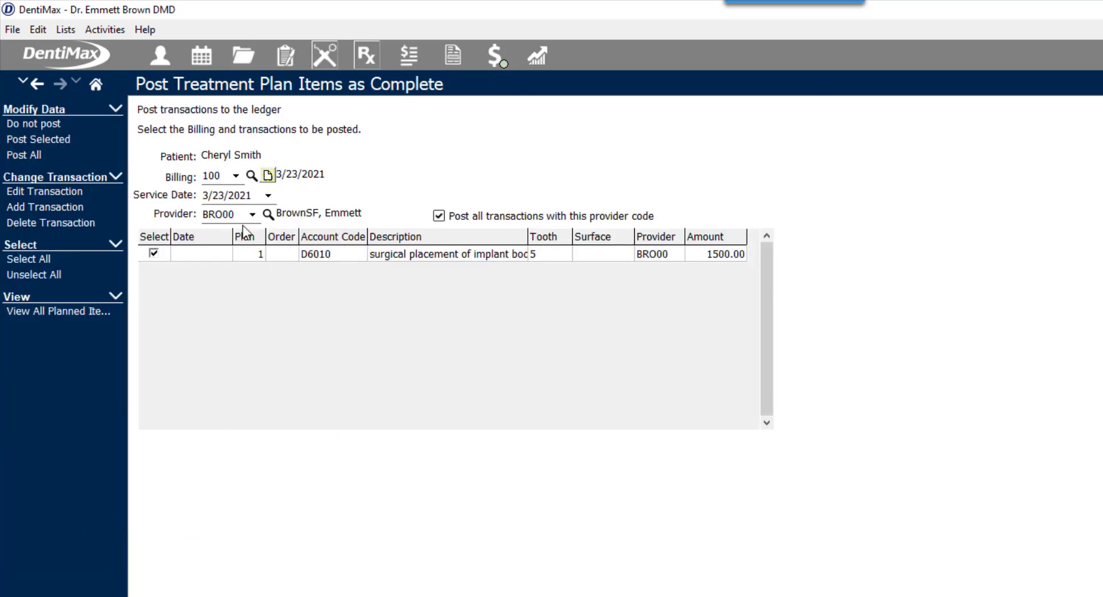
click(78, 139)
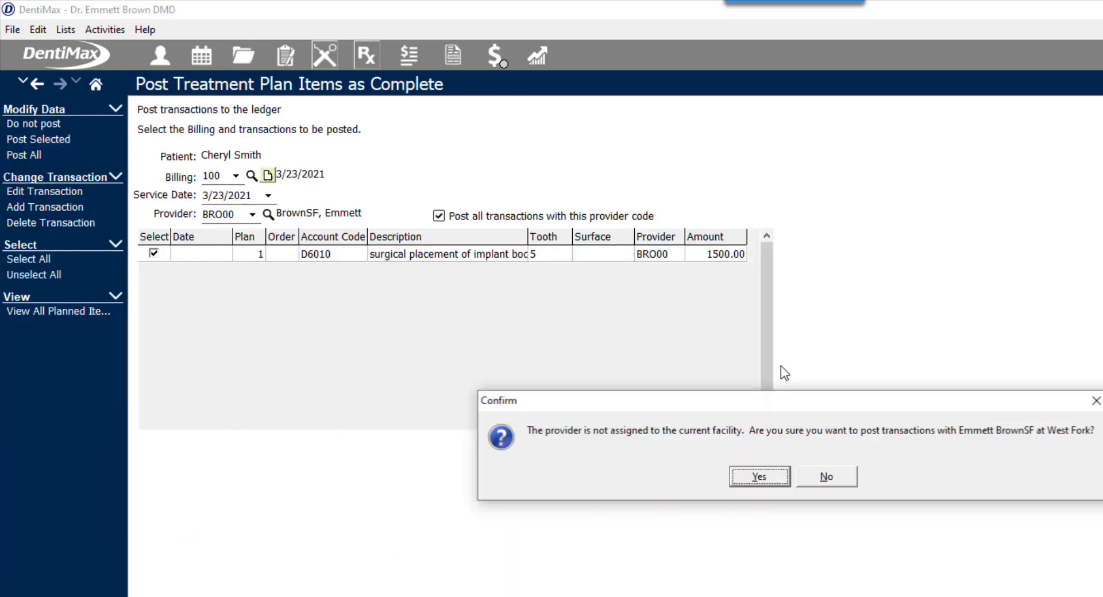
click(769, 484)
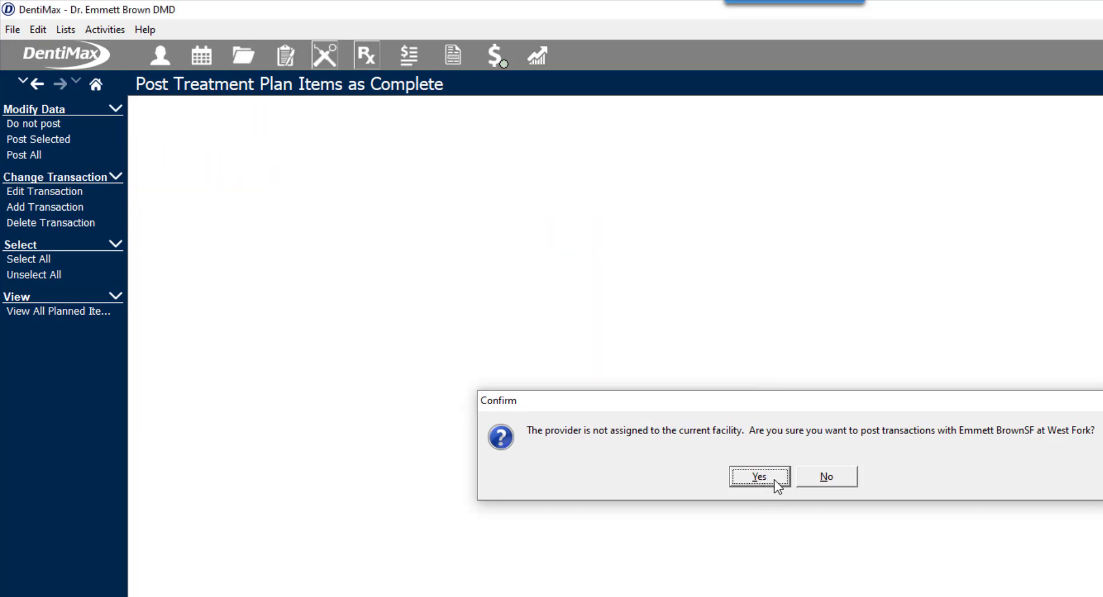
click(409, 56)
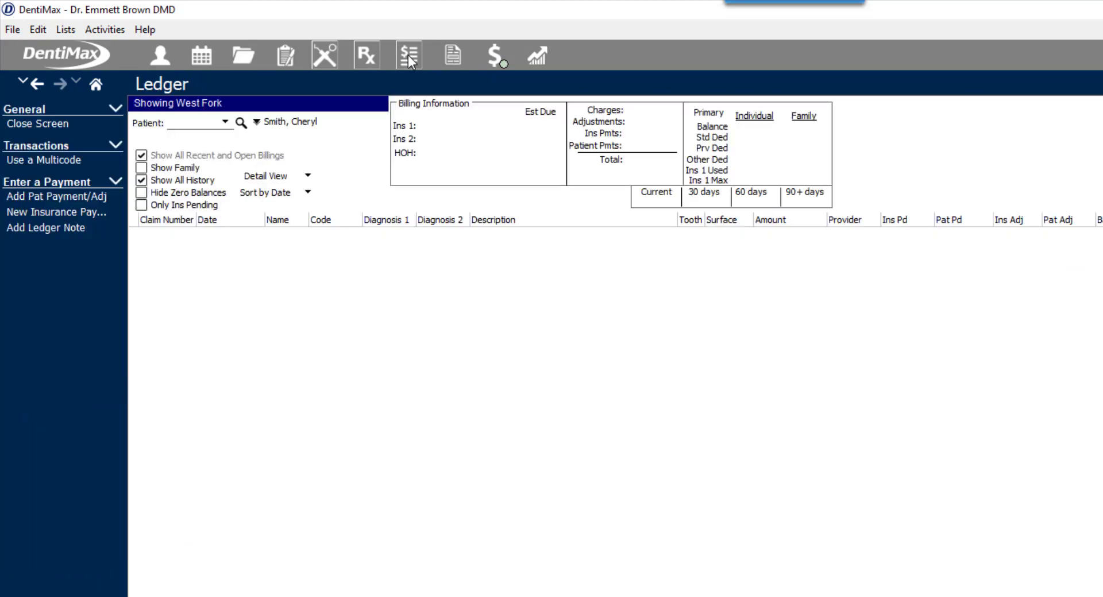
- Select the ledger's D6010 surgical implant placement charge on tooth 5 for 1500.00
click(564, 446)
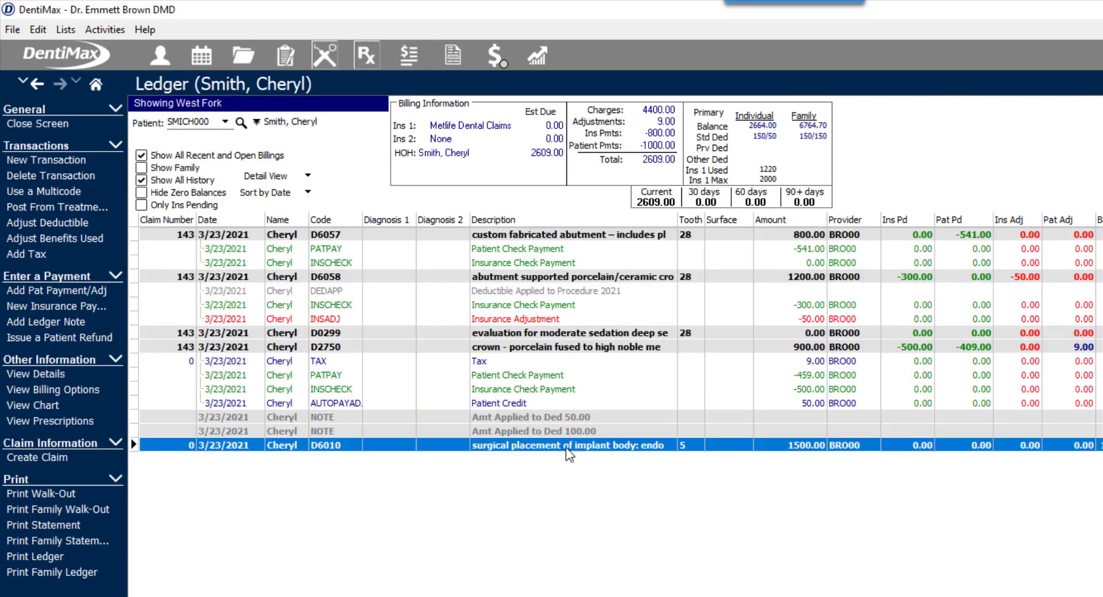